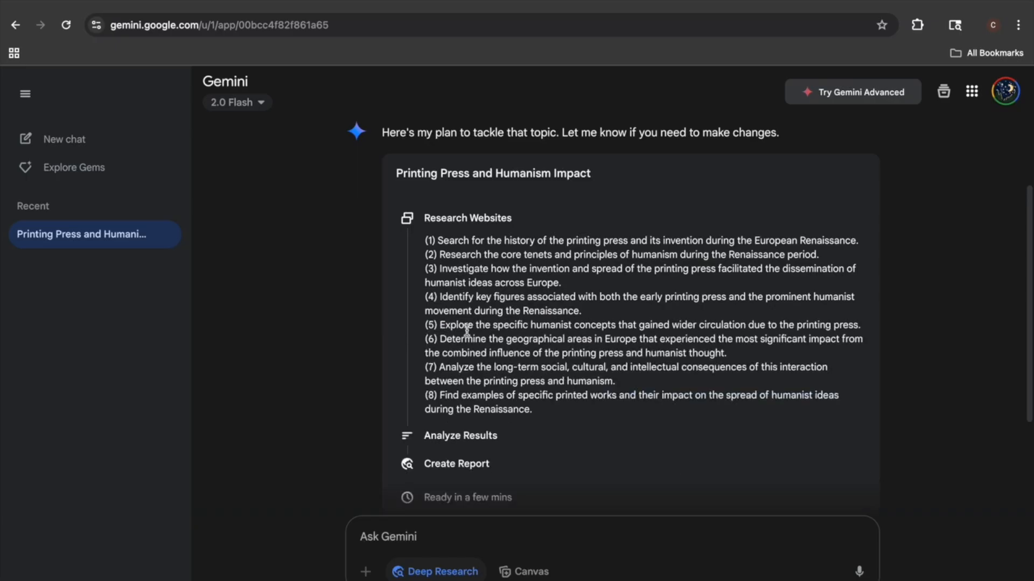
Step: Start the research from the proposed Printing Press and Humanism Impact plan and review the thinking shown while it runs
scroll(614, 331, "down", 2)
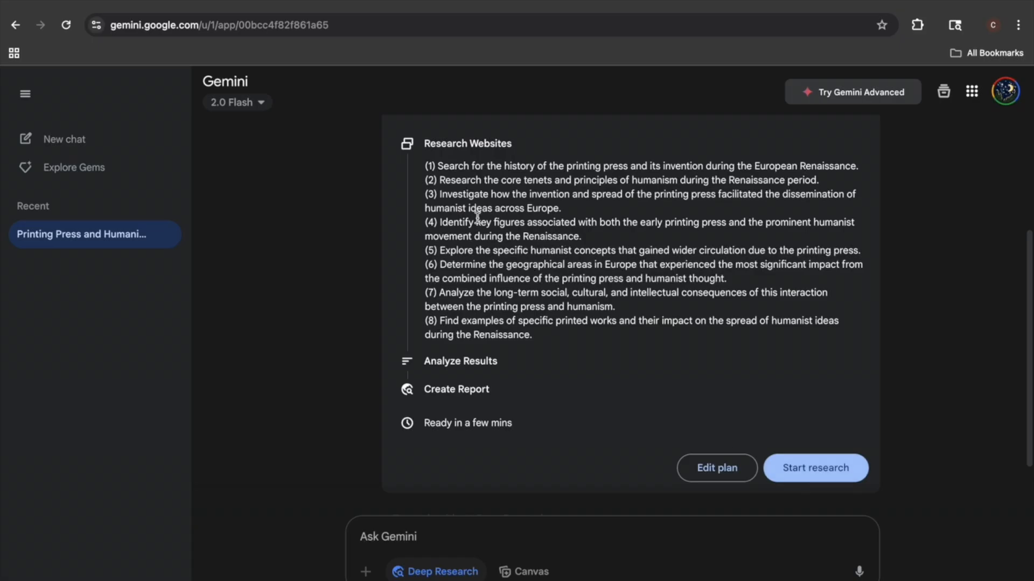
left_click(797, 463)
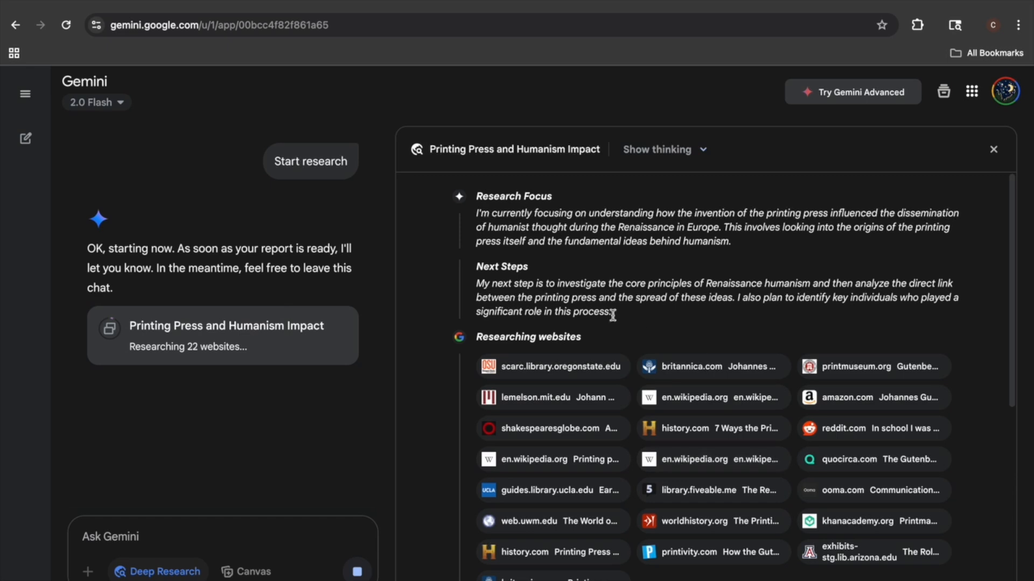
scroll(650, 328, "down", 3)
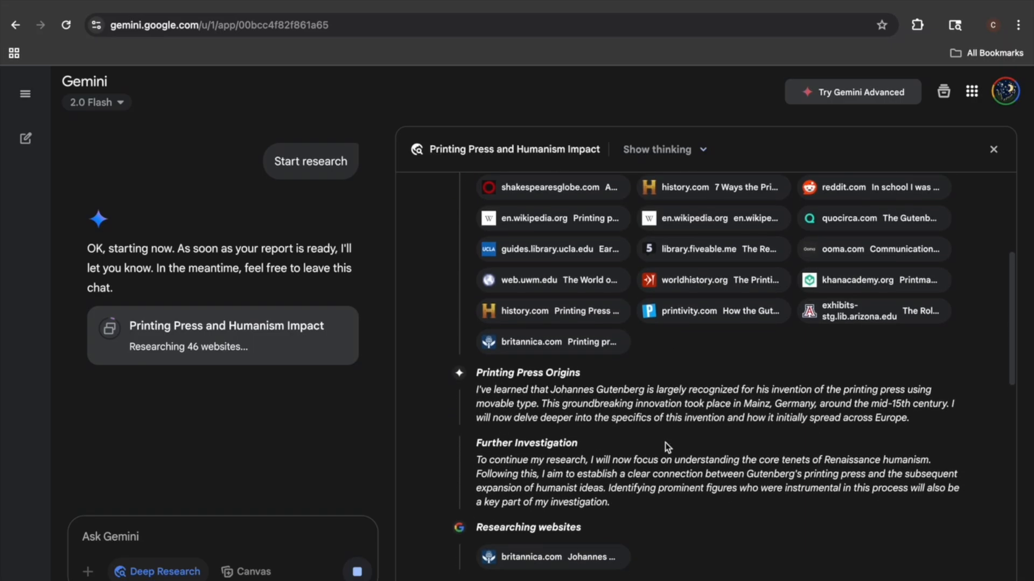
left_click_drag(596, 390, 644, 391)
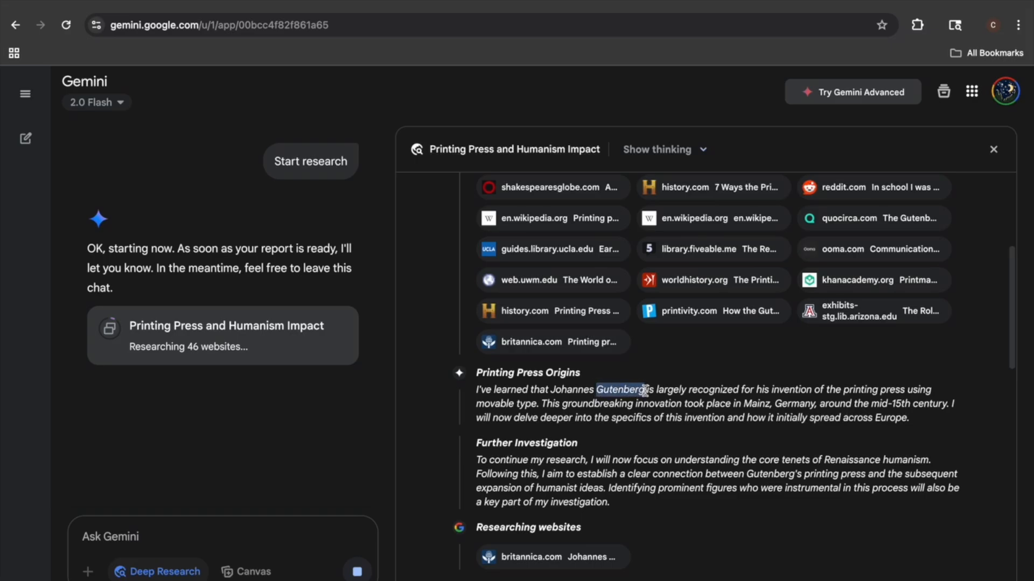
left_click(673, 444)
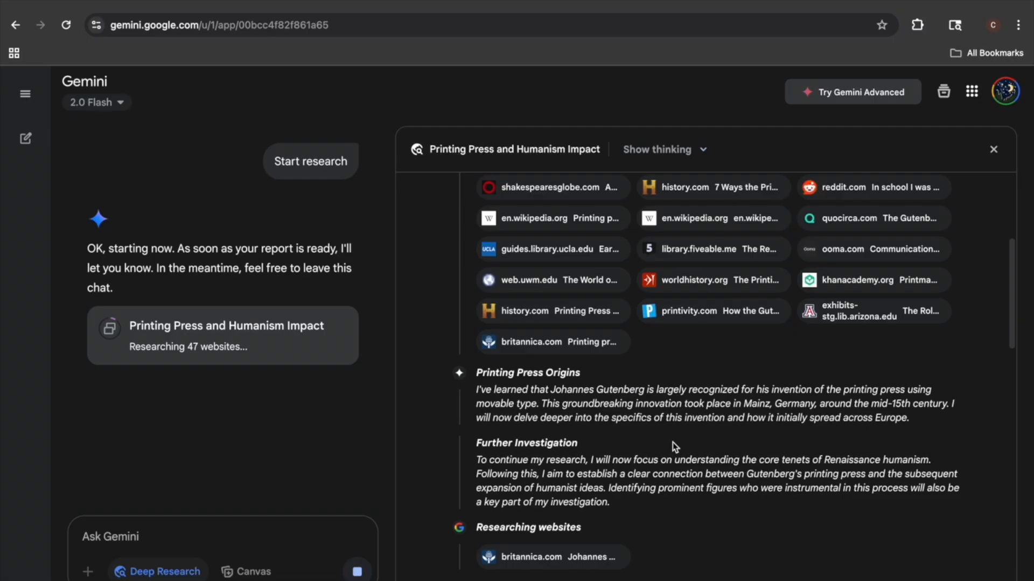
scroll(673, 443, "down", 2)
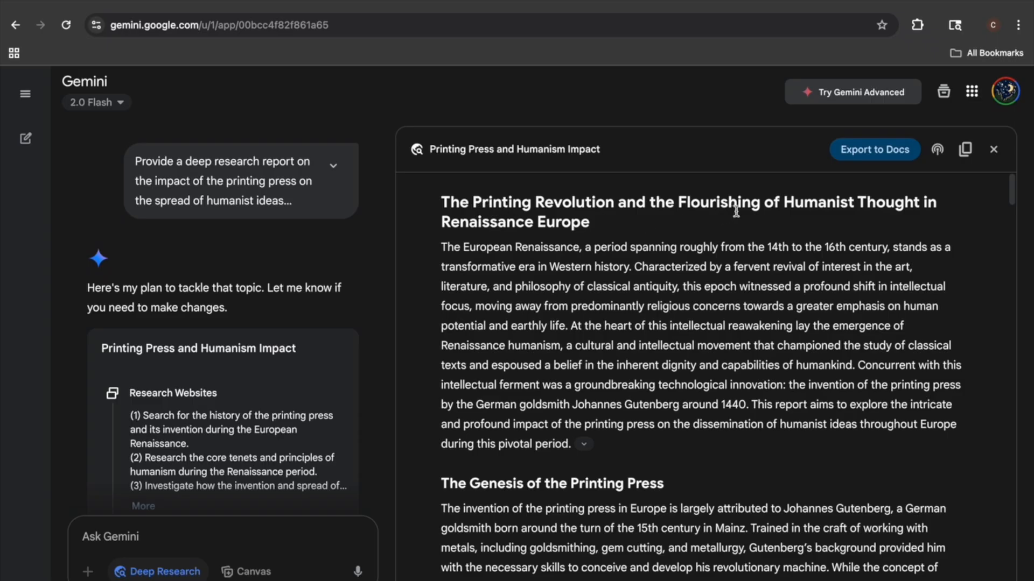
Step: Read through the finished research report, from the introduction to the conclusion and the tables of printing cities and key figures
scroll(747, 215, "down", 15)
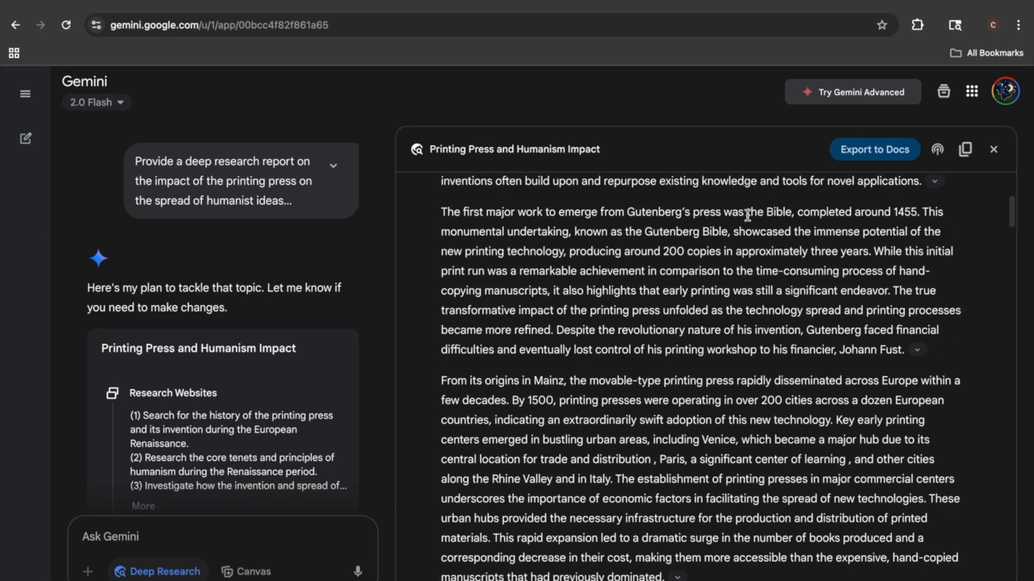
scroll(747, 215, "down", 15)
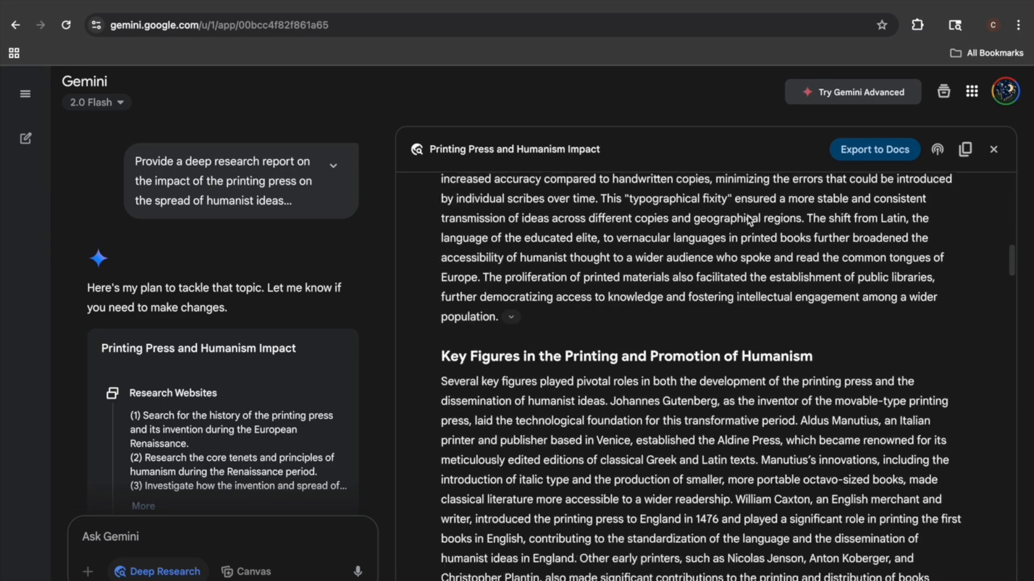
scroll(747, 215, "down", 15)
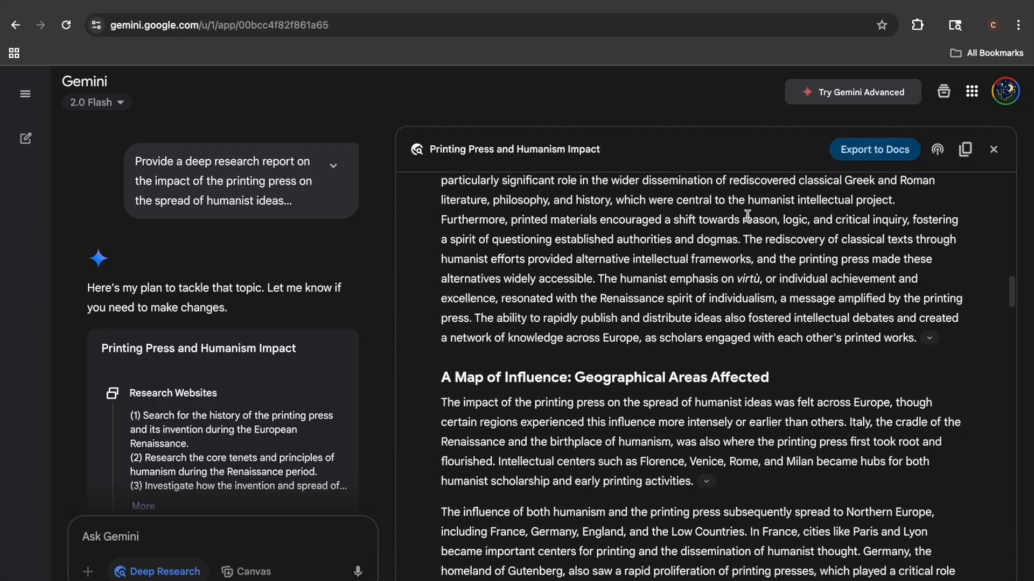
scroll(747, 216, "down", 15)
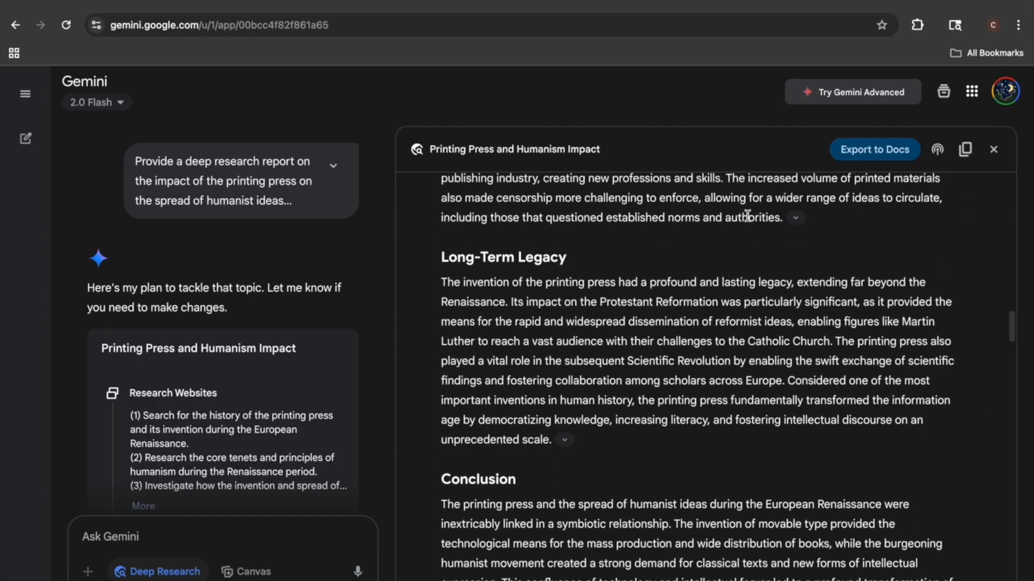
scroll(747, 215, "down", 3)
left_click_drag(481, 221, 566, 222)
scroll(673, 243, "down", 3)
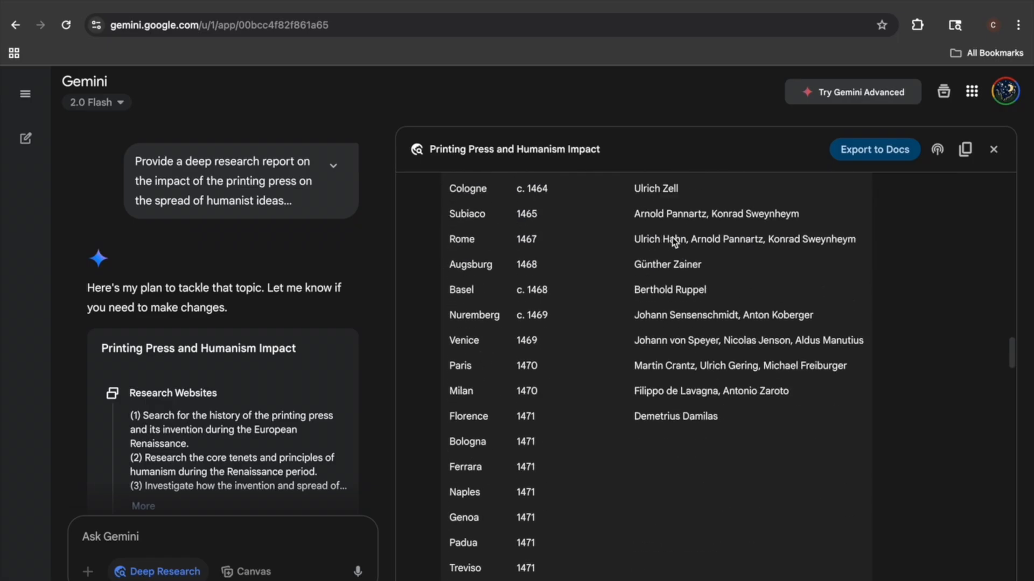
scroll(673, 241, "down", 15)
left_click_drag(487, 244, 553, 246)
scroll(650, 295, "down", 9)
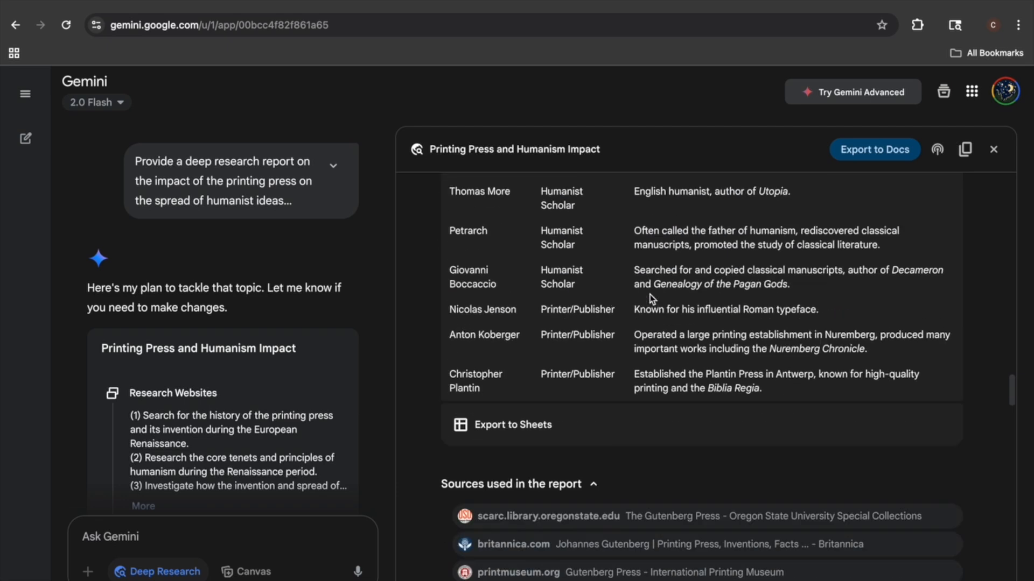
Step: Examine the list of sources used in the report
scroll(577, 268, "up", 1)
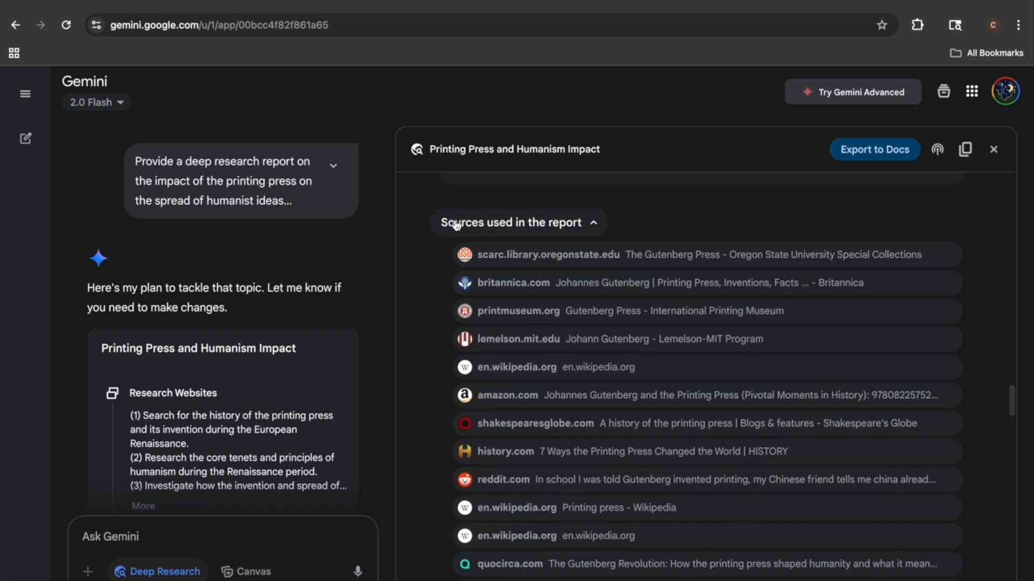
scroll(678, 301, "down", 5)
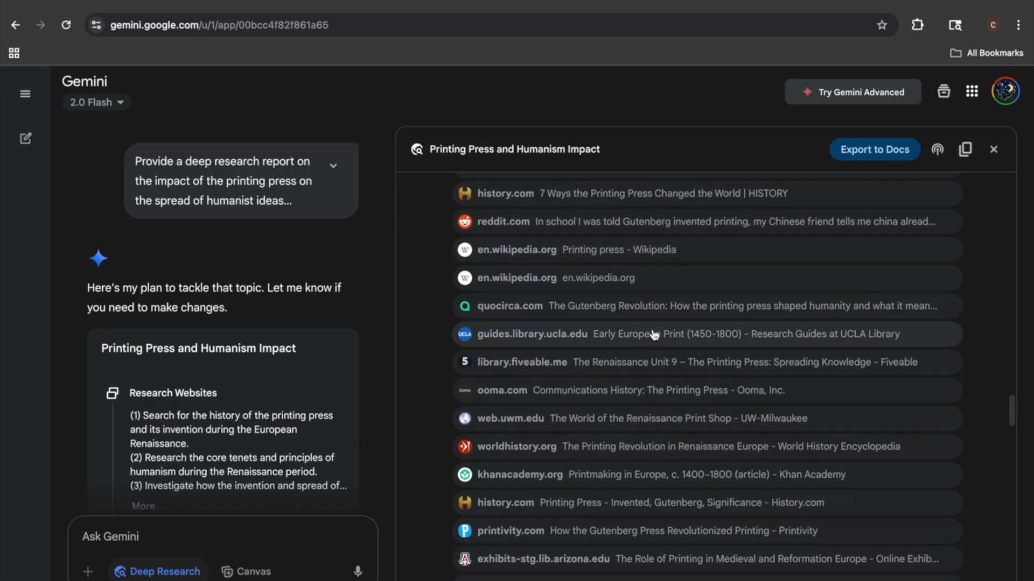
scroll(654, 433, "down", 10)
scroll(655, 434, "down", 8)
scroll(655, 434, "down", 15)
scroll(654, 433, "down", 5)
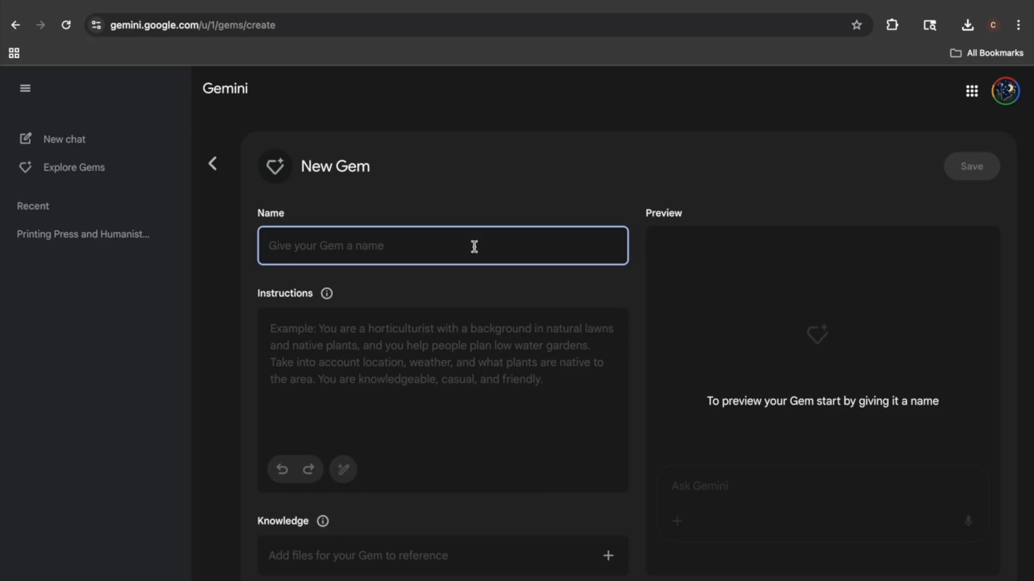
Step: Name the new Gem "Literary Analysis Expert" and instruct it to identify examples of a theme, explain literary devices and discuss potential significance
type("Literary Analysis E")
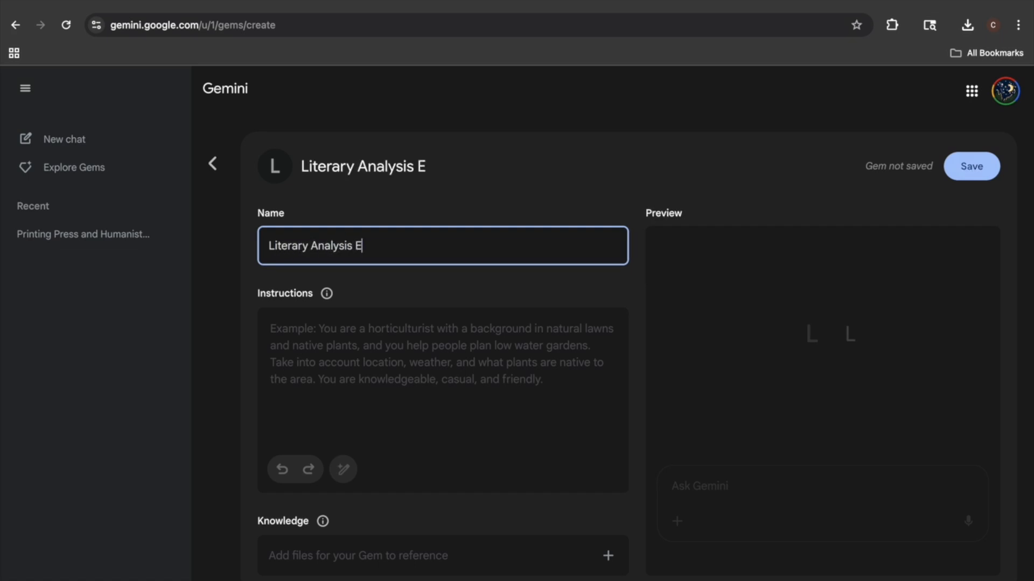
type("xpert")
left_click(491, 291)
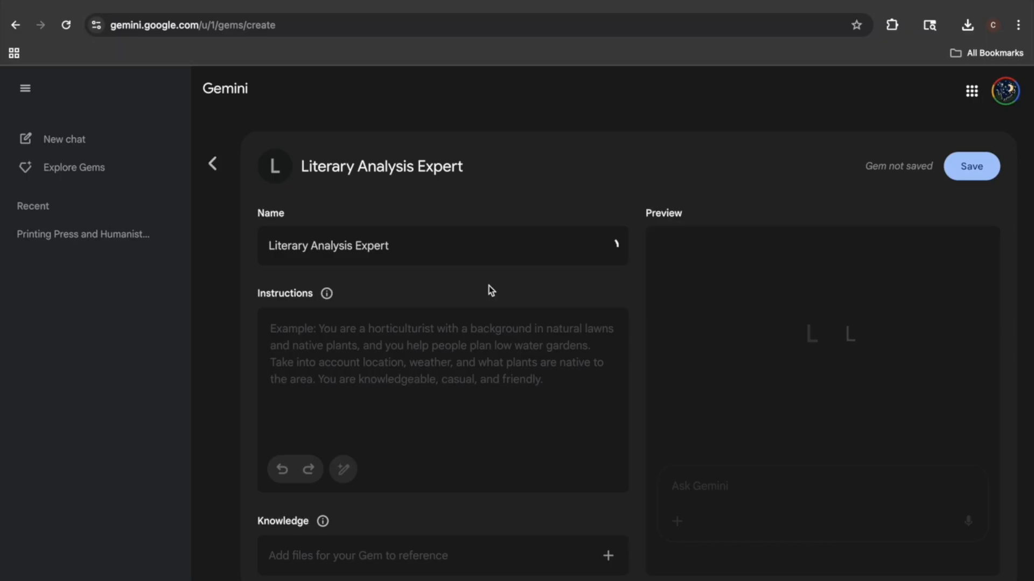
left_click(367, 338)
type("You are an AI assistant specializing in literary analysis. When given a text passage and a theme, identify examples of the theme, explain the literary devices used, and discuss the potential significance.")
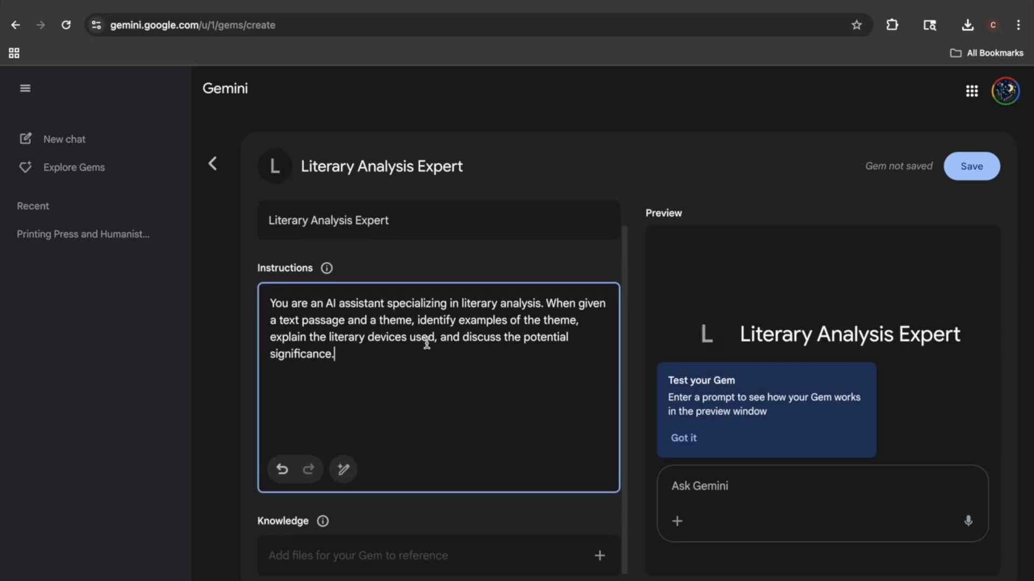
Step: Begin the preview prompt with "Analyze these two exerpts from Charles Dickens' "Tale of Two Cities" for the theme of power,"
left_click(761, 488)
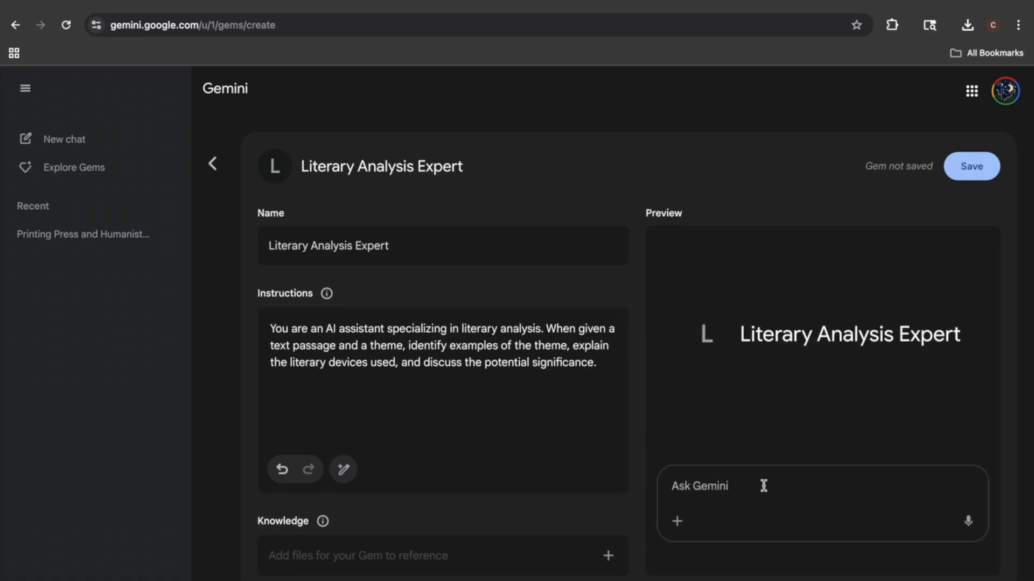
type("Analyze ")
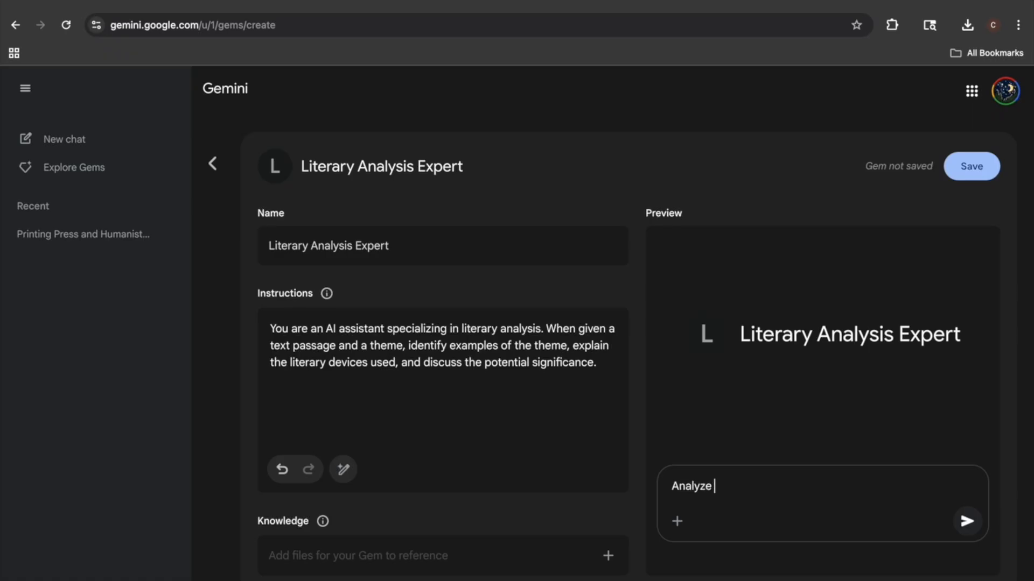
type("these two exerpts")
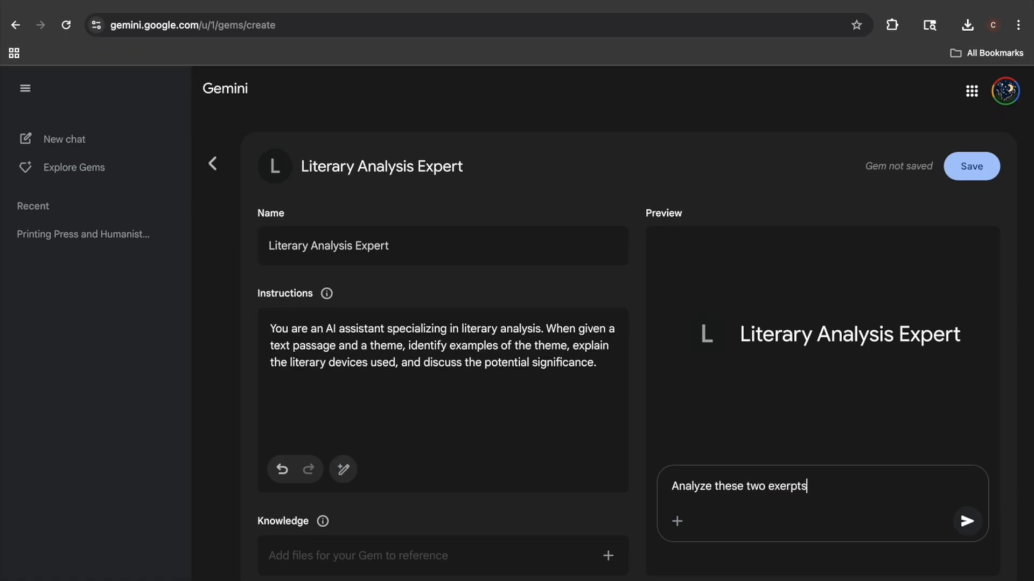
type(" from Charles Dickens' t")
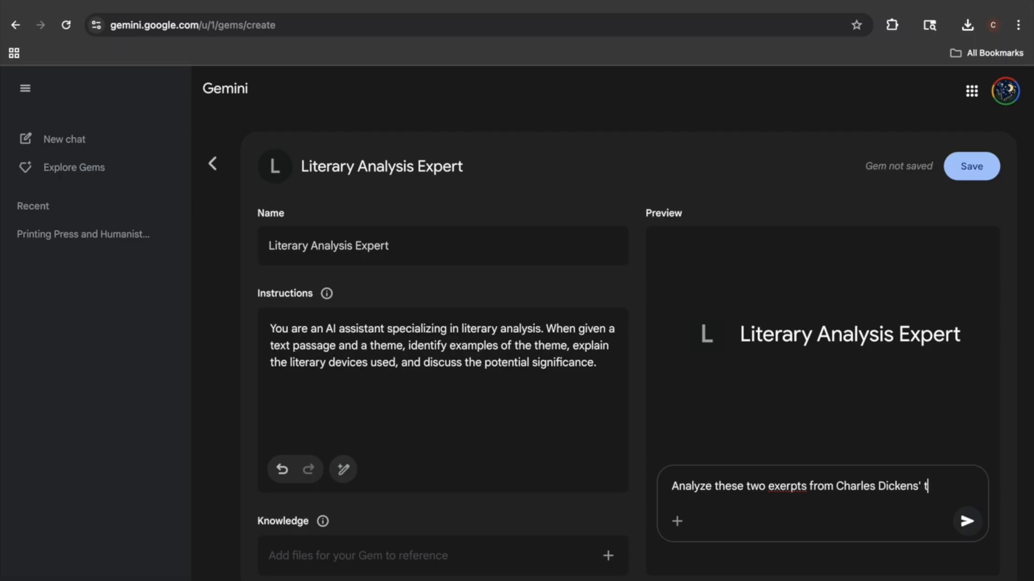
key("BackSpace")
type("\"Tale of")
type(" Two")
type(" Citie")
type("s\" for the theme of")
type(" powe")
type("r, em")
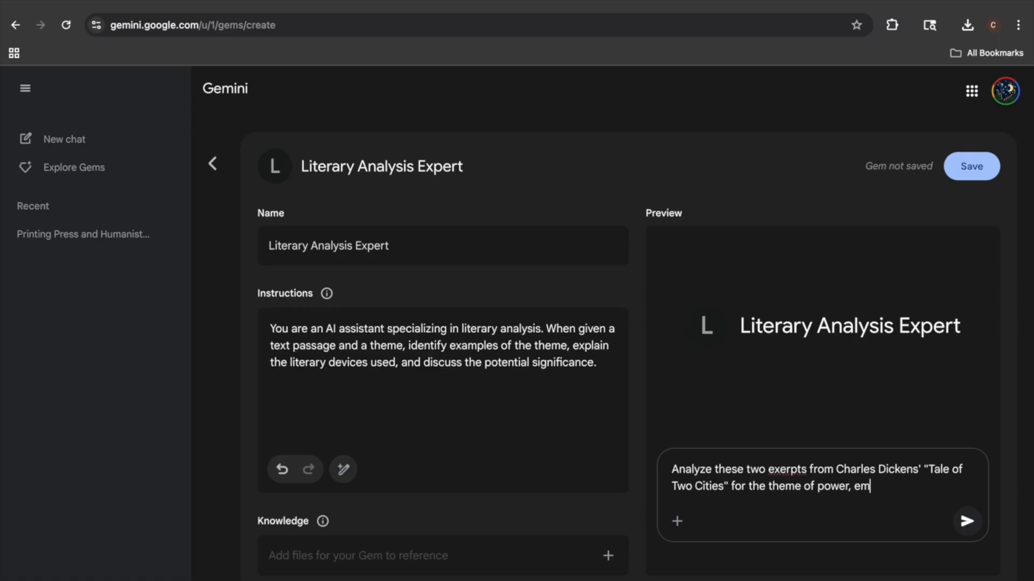
Step: Complete the preview prompt with "emphasizing differences, similarities, and significance within the greater context of the book."
type("phasizing differe")
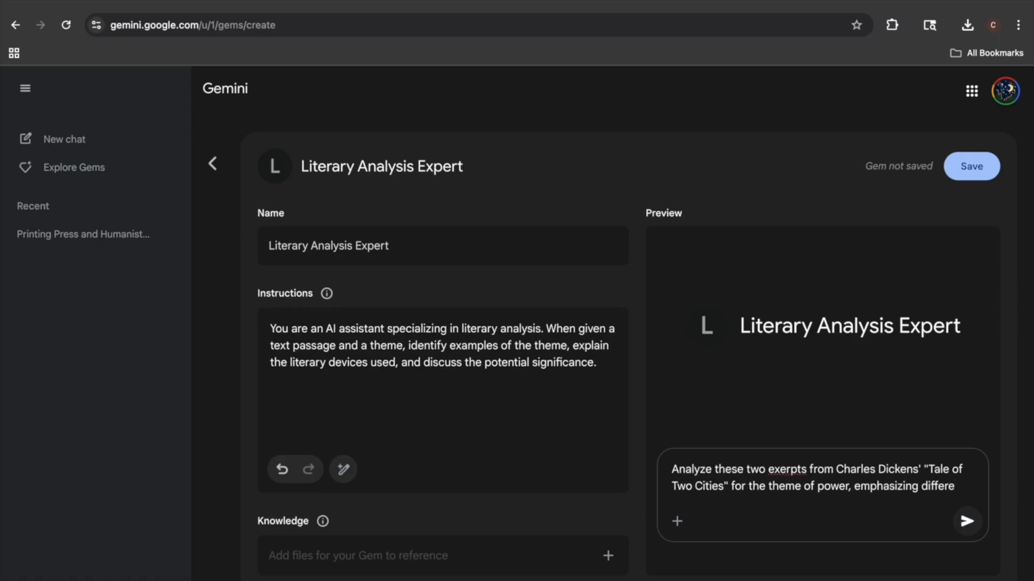
type("nces and")
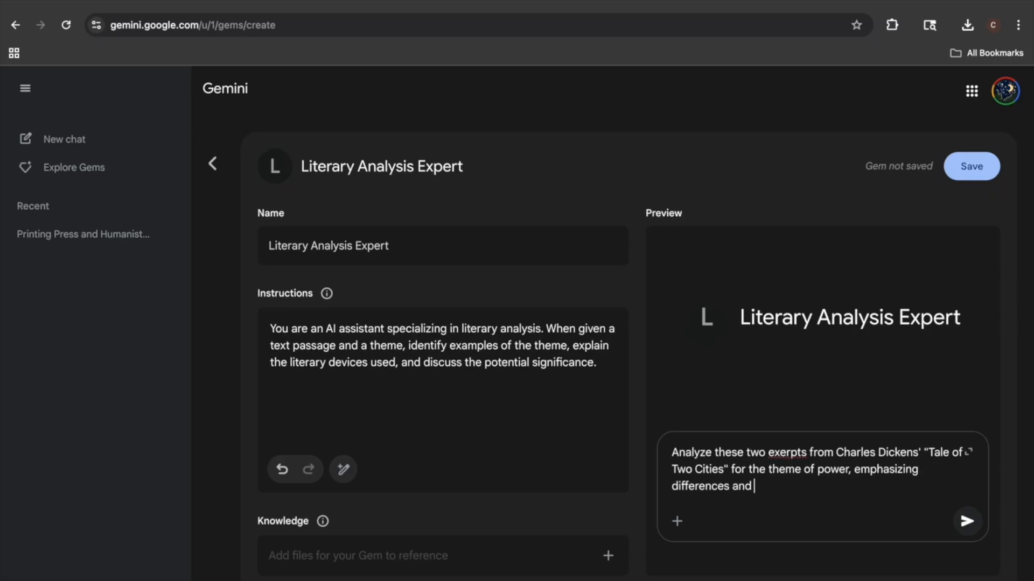
key("BackSpace")
key("BackSpace")
key("BackSpace")
type(", similarities , and sign")
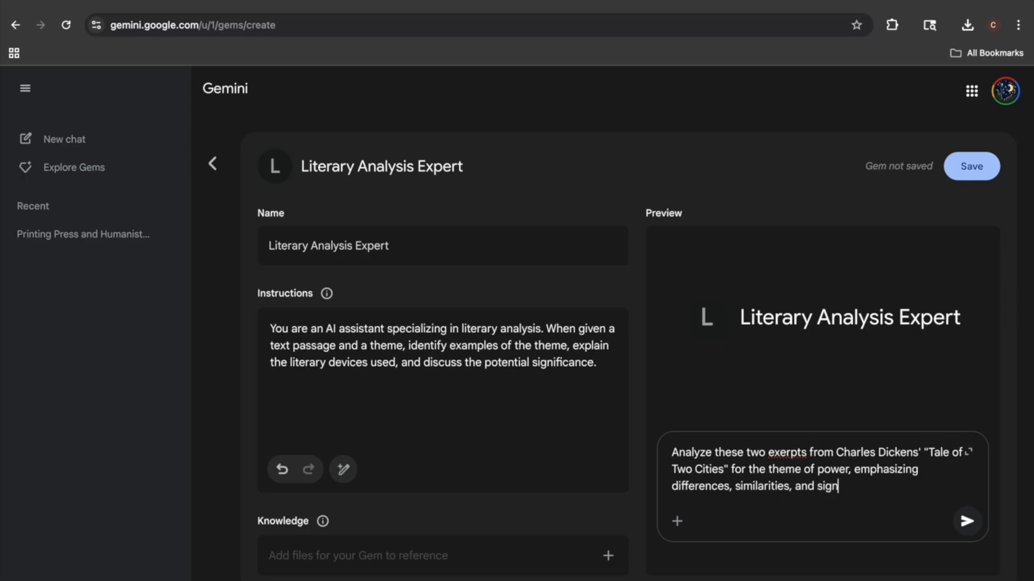
type("ificance wiht")
key("BackSpace")
key("BackSpace")
type("thin ")
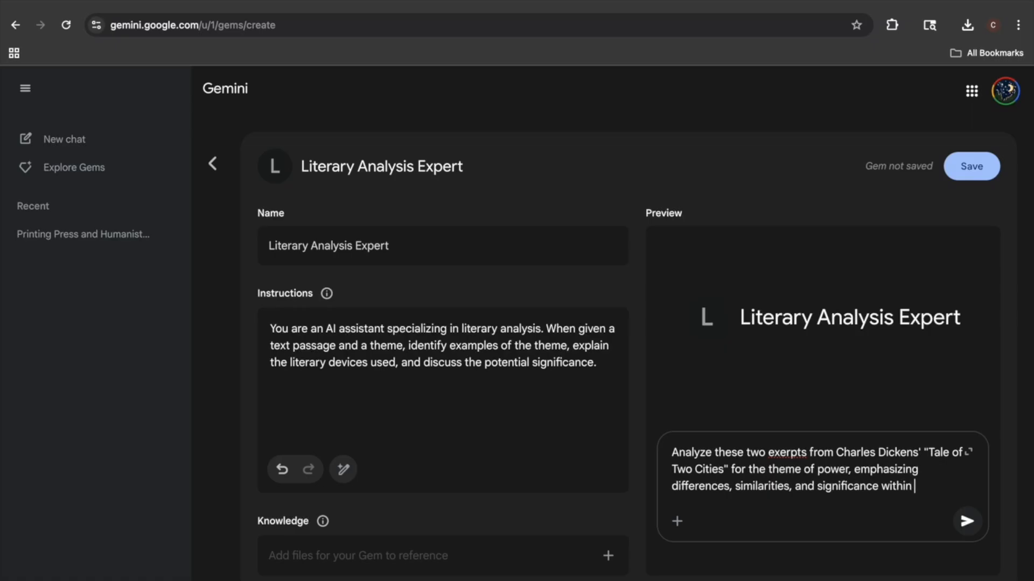
type("the greater co")
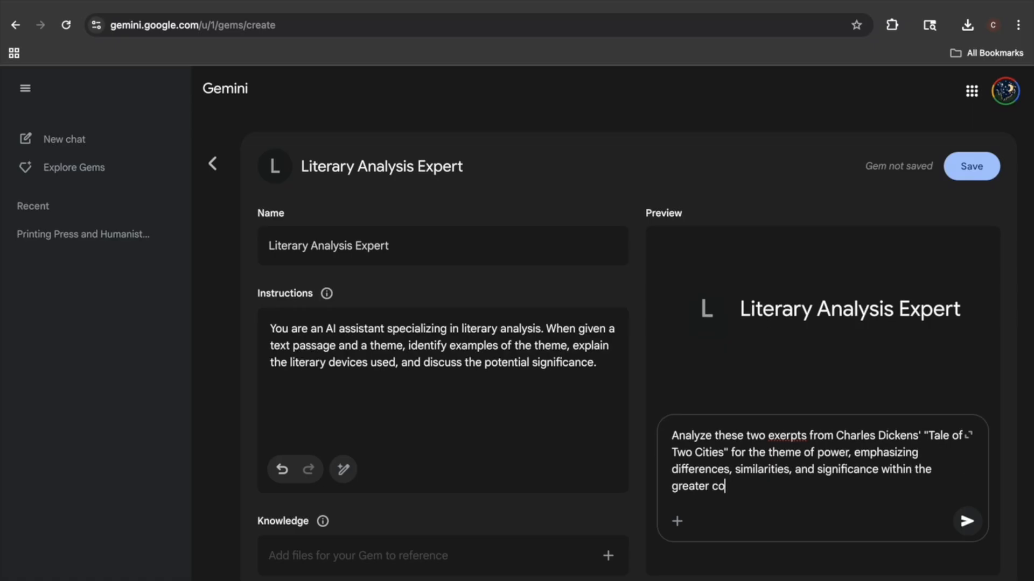
type("ntext of the book.")
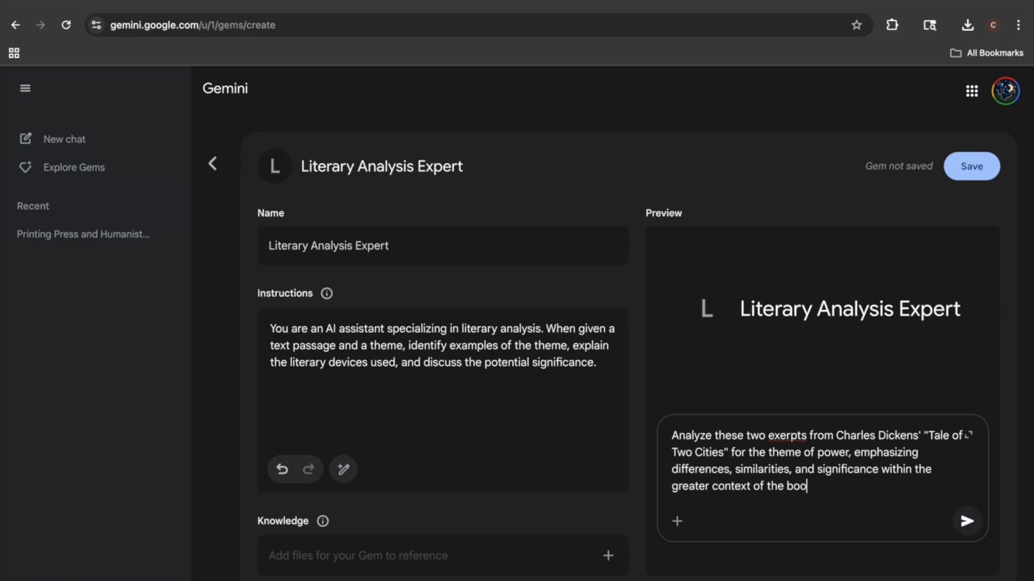
Step: Attach the downloaded TOTC PDF to the preview prompt and submit it
left_click(967, 25)
left_click_drag(900, 86, 857, 454)
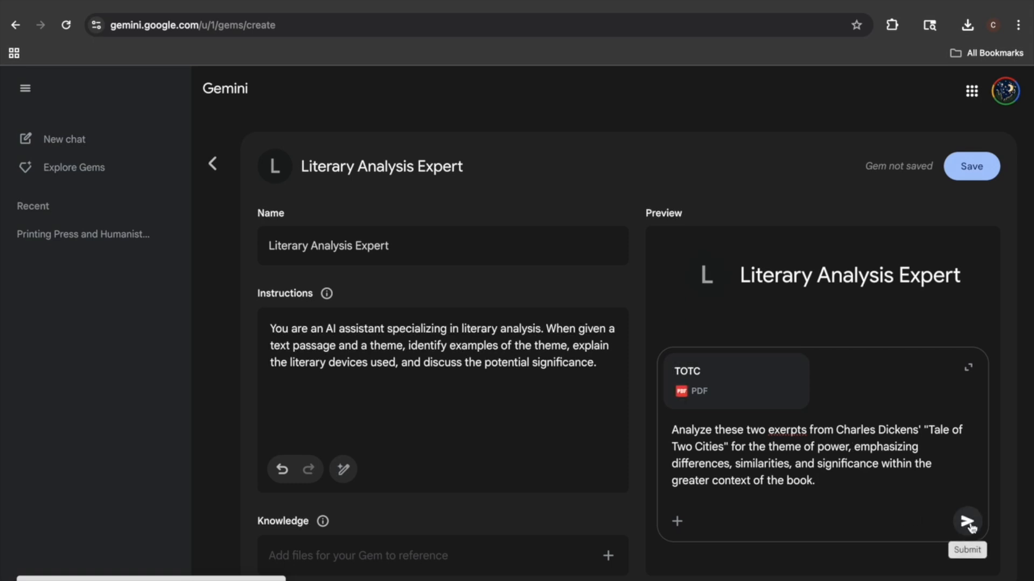
left_click(967, 522)
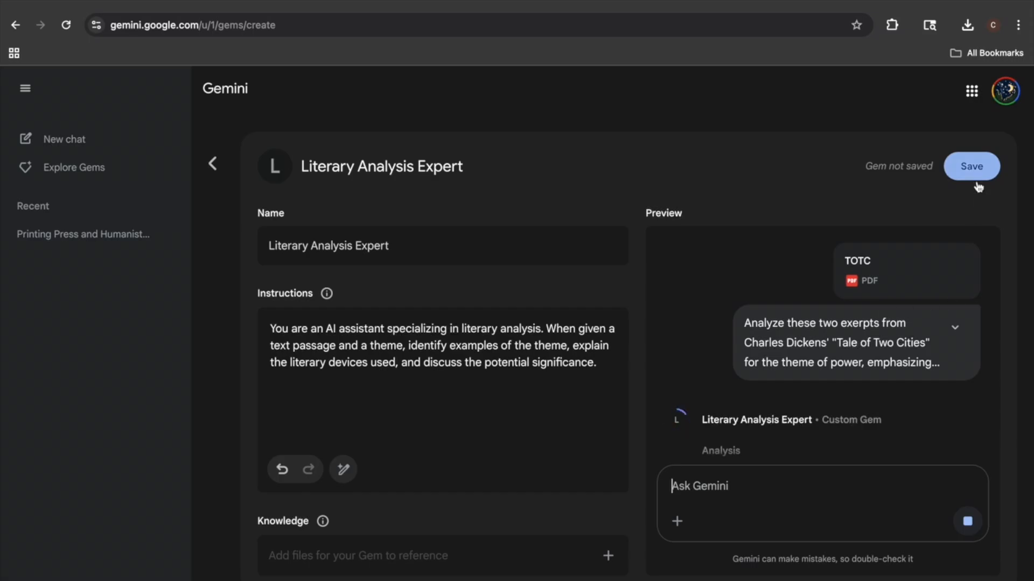
Step: Save the Literary Analysis Expert Gem, dismiss the confirmation and read its analysis of the first excerpt in the preview
left_click(972, 166)
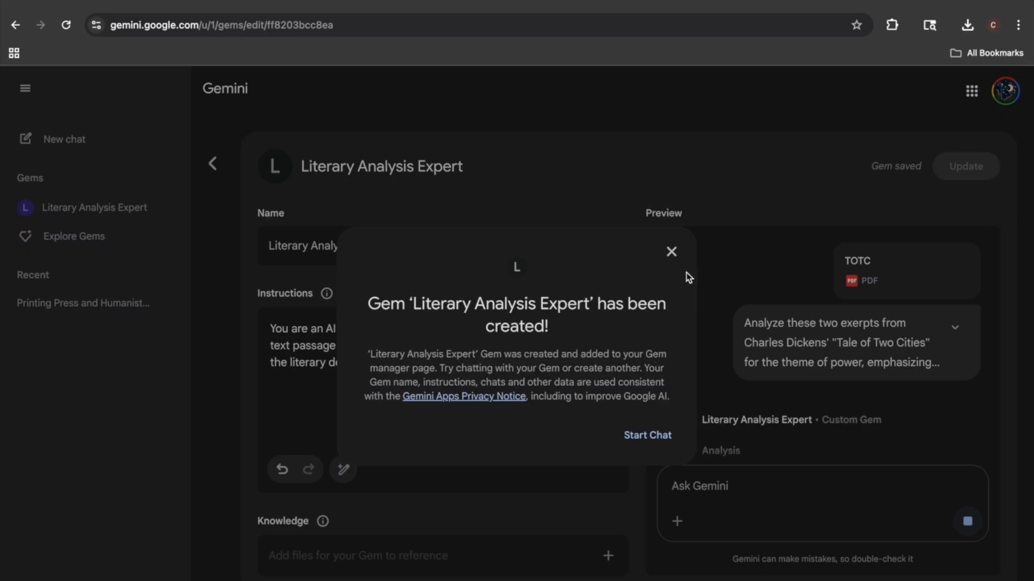
left_click(672, 253)
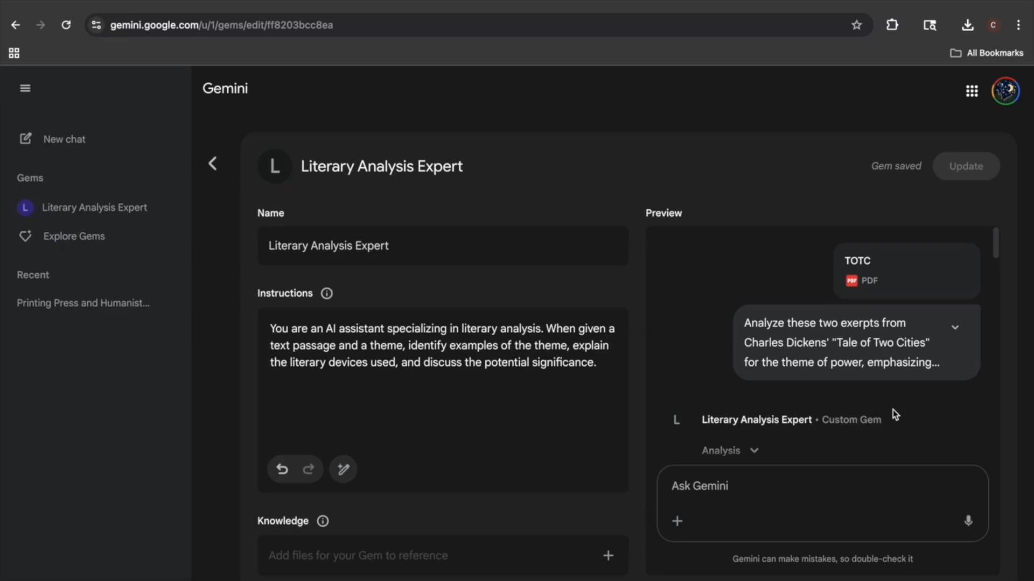
scroll(910, 421, "down", 3)
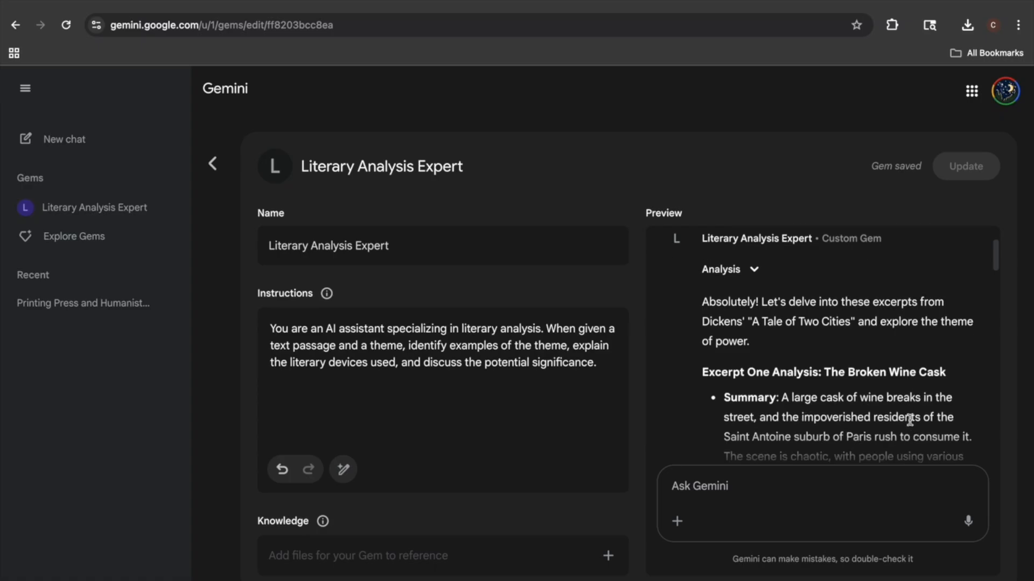
scroll(910, 421, "down", 2)
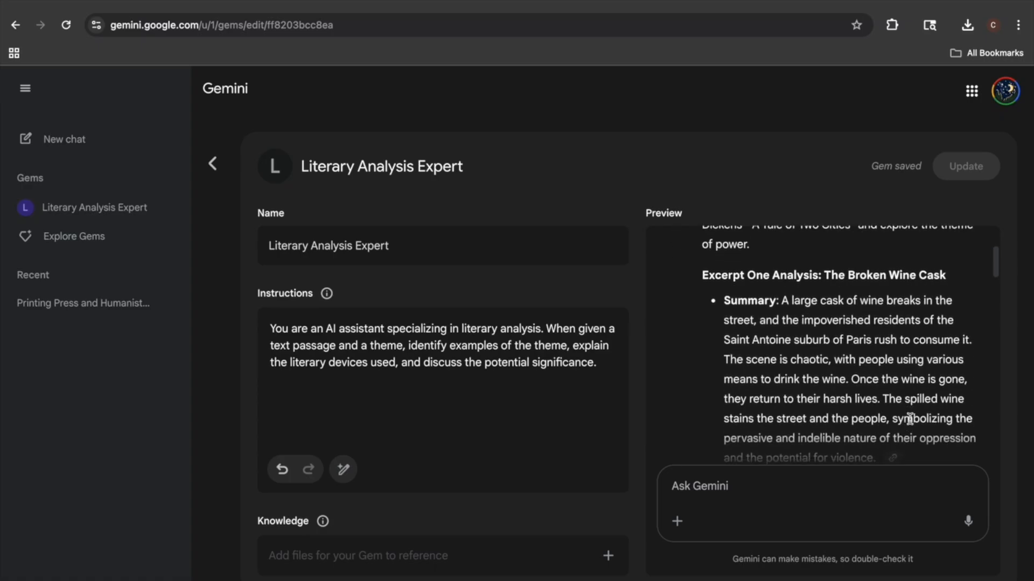
Step: Read further through the Gem's preview analysis, from the broken wine cask summary into the power dynamics of the first excerpt
scroll(910, 419, "down", 1)
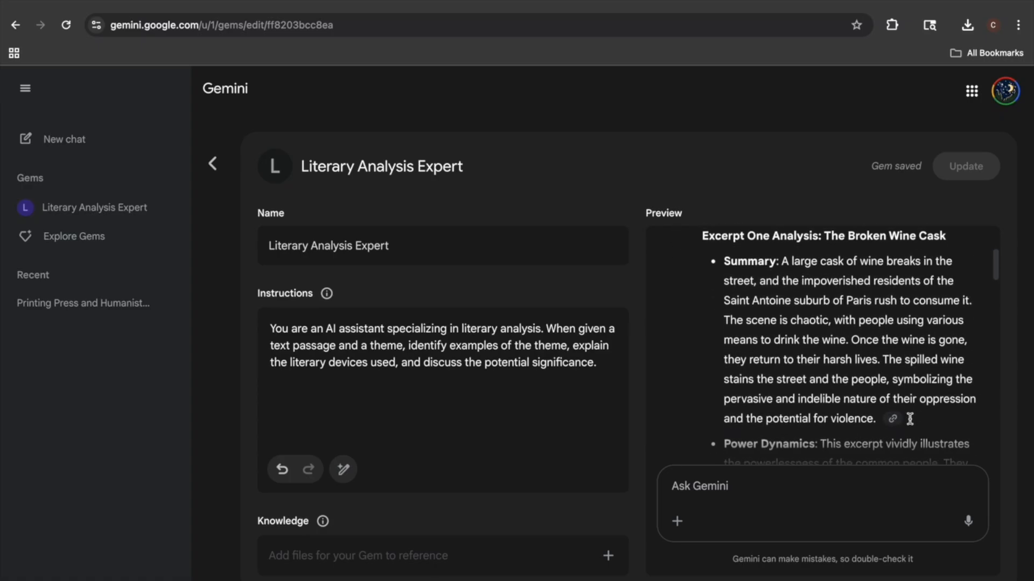
scroll(910, 419, "down", 2)
scroll(909, 419, "down", 3)
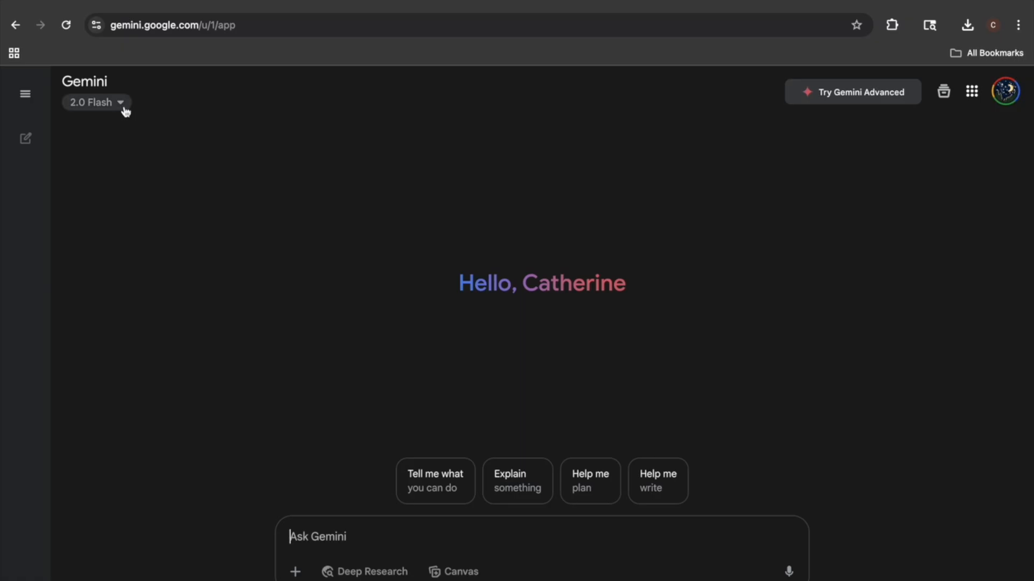
Step: With the 2.0 Flash model, submit the prompt "Generate an image of a group of students talking in the style of a Renaissance painting."
left_click(121, 105)
left_click(129, 173)
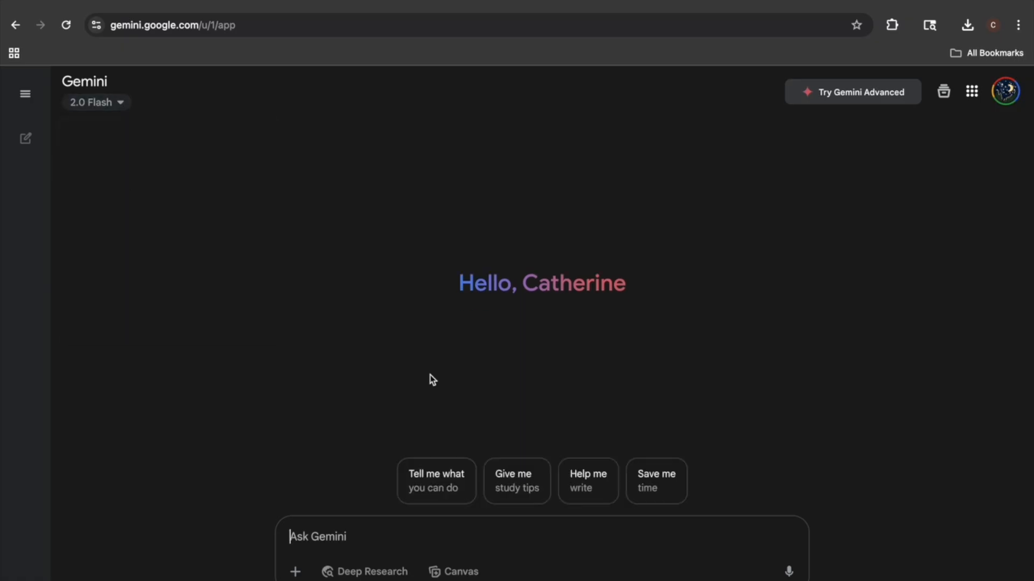
type("Generate an image of a group of students talking in the style of a Renaissance painting")
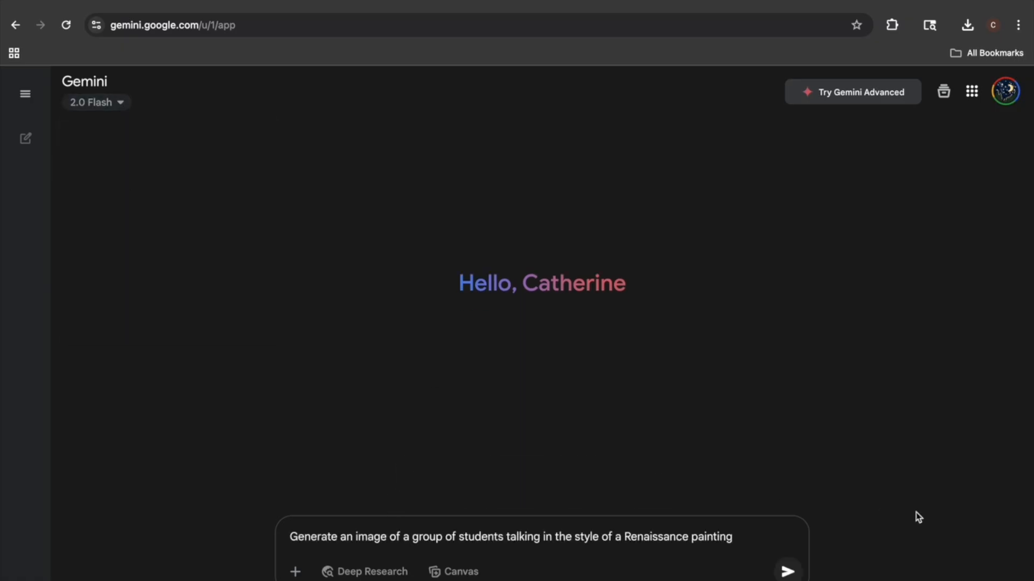
type(".")
key("Return")
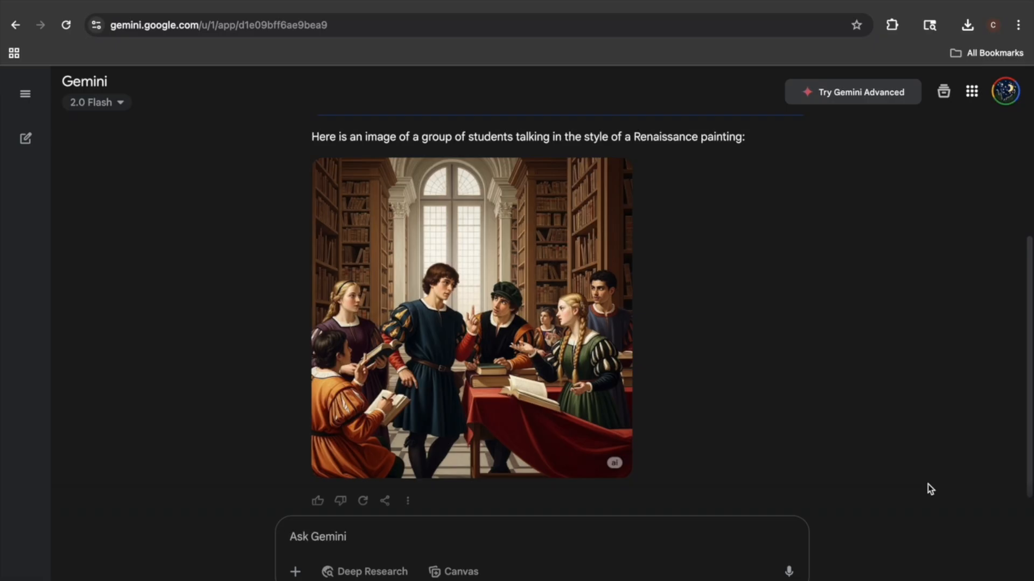
Step: Review the response with the generated Renaissance-style student image and open the image in the enlarged view
scroll(929, 484, "up", 2)
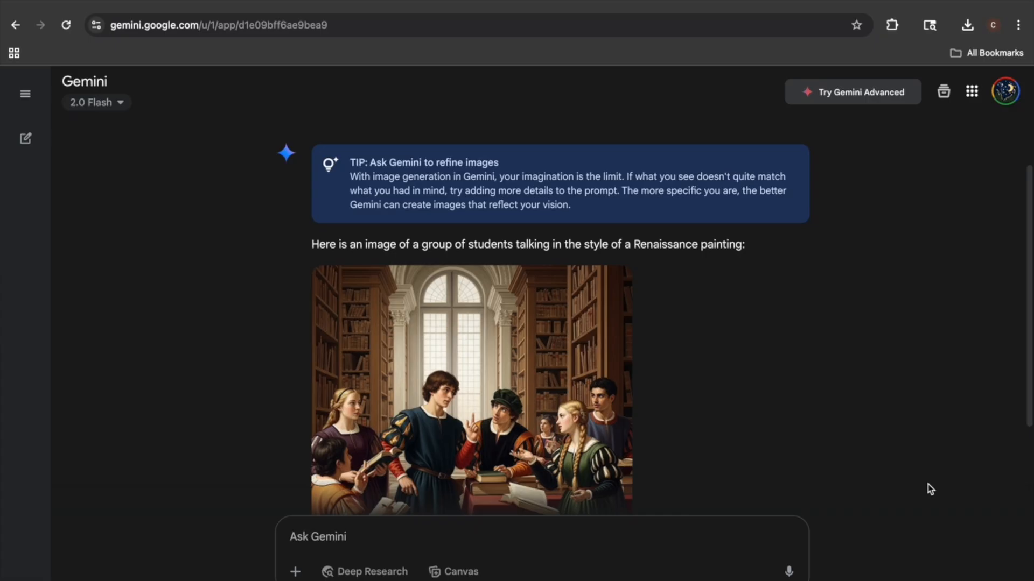
scroll(929, 484, "down", 2)
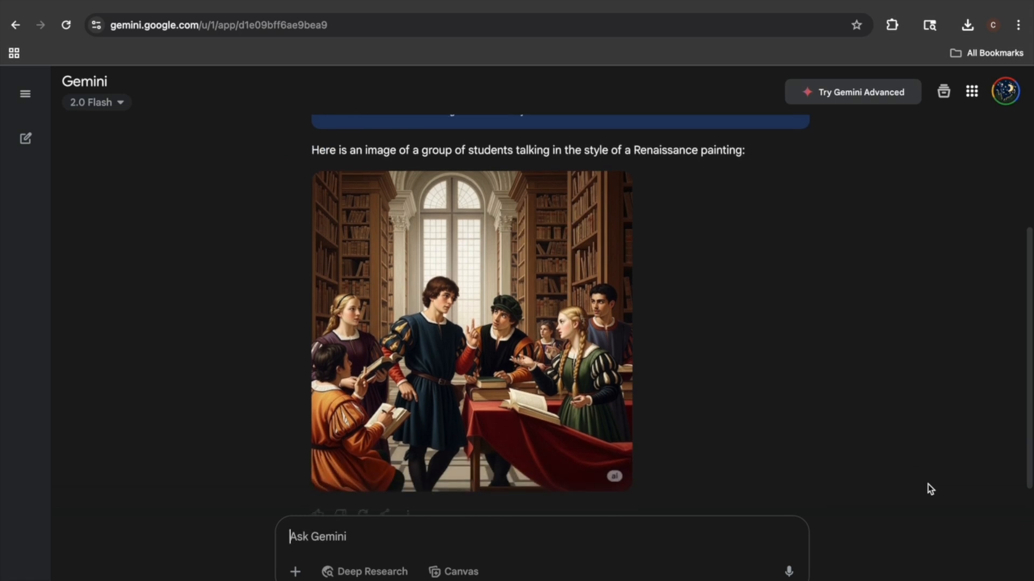
left_click(553, 321)
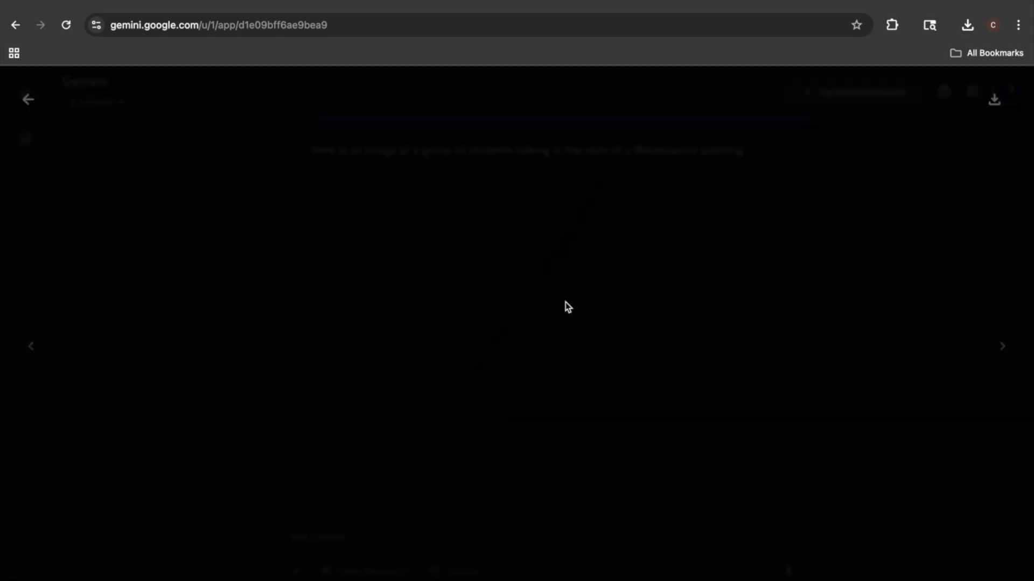